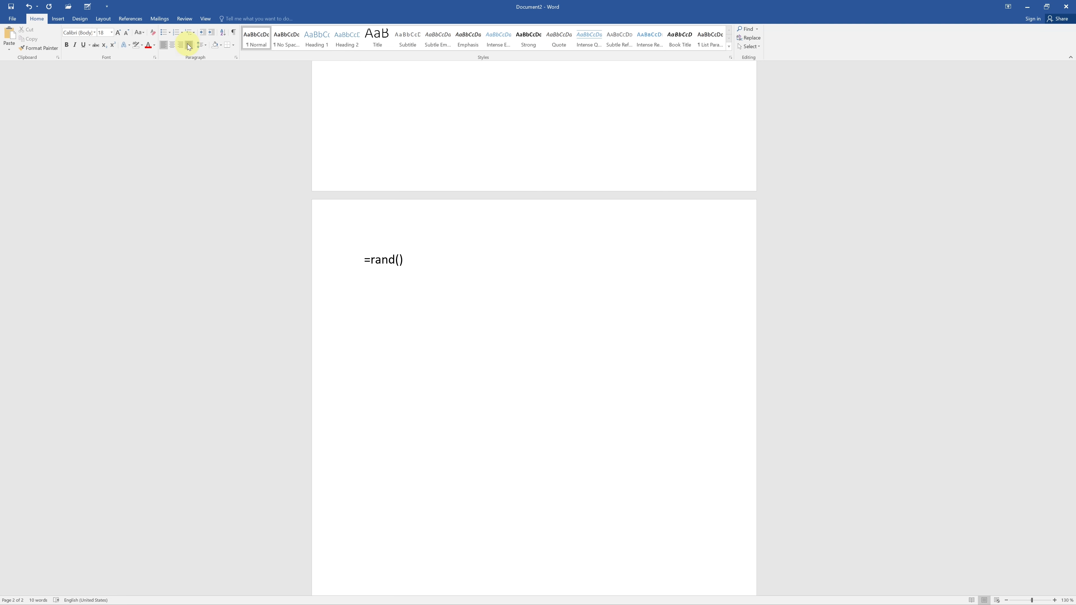
Generate sample paragraphs from the =rand() formula and justify all of their text.
{"action": "key", "text": "Return"}
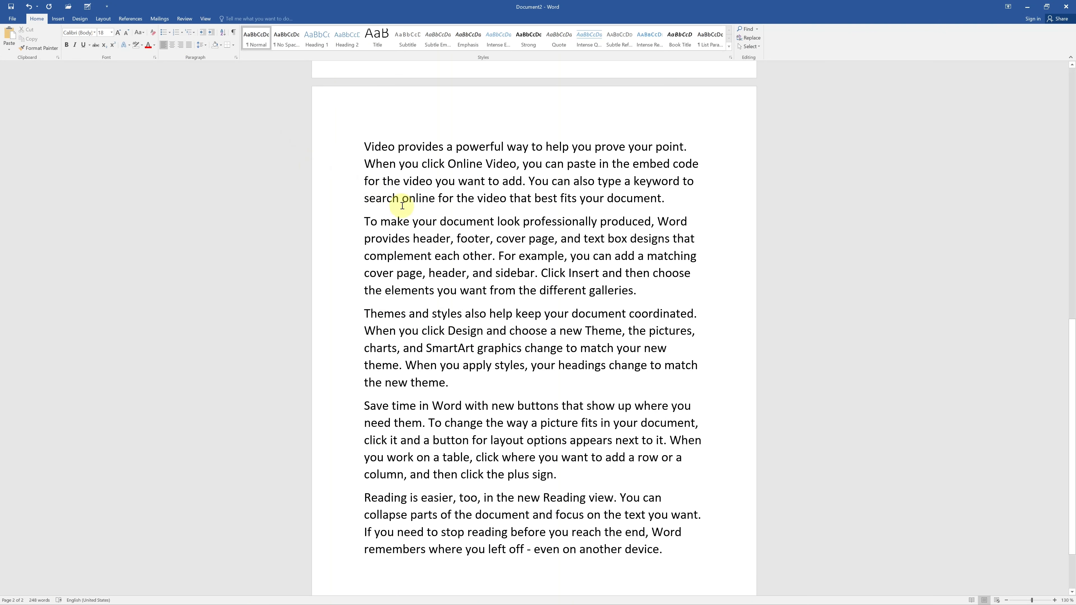
{"action": "left_click_drag", "start_coordinate": [361, 145], "coordinate": [747, 548]}
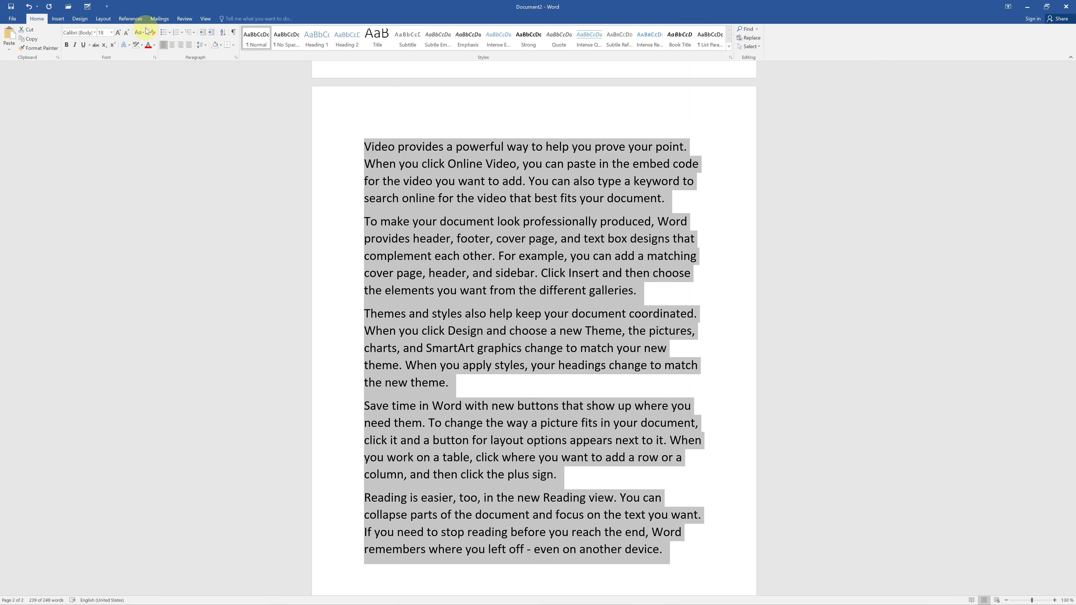
{"action": "left_click", "coordinate": [188, 44]}
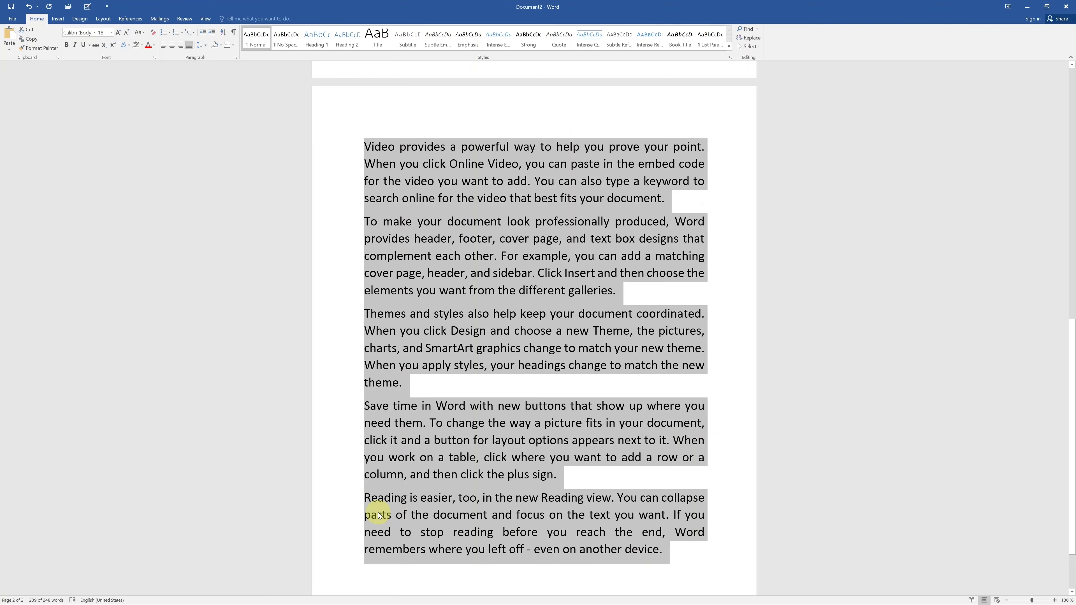
{"action": "key", "text": "ctrl+z"}
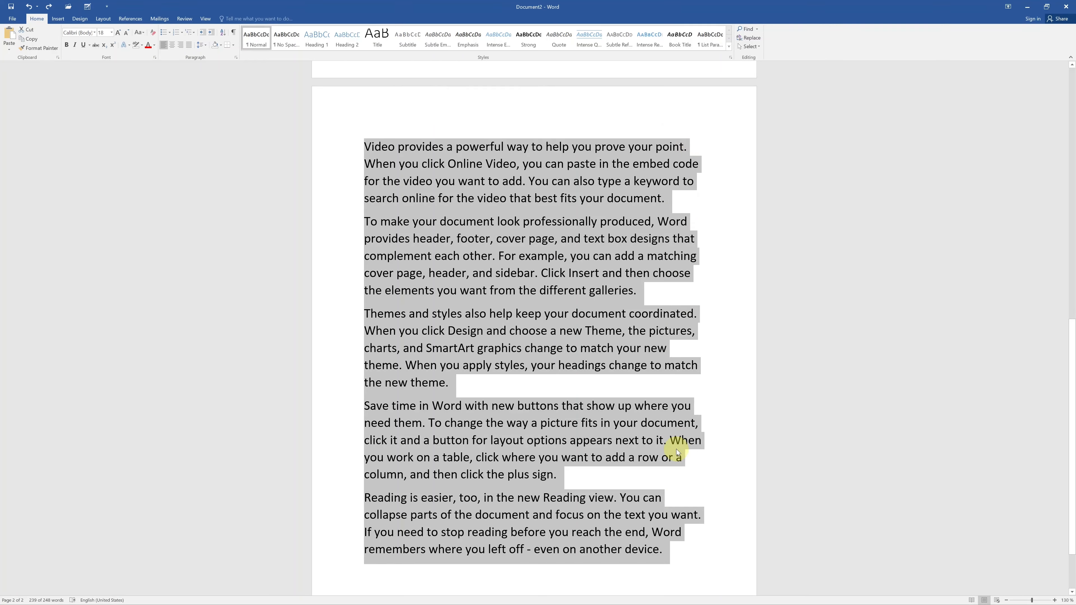
{"action": "left_click", "coordinate": [188, 47]}
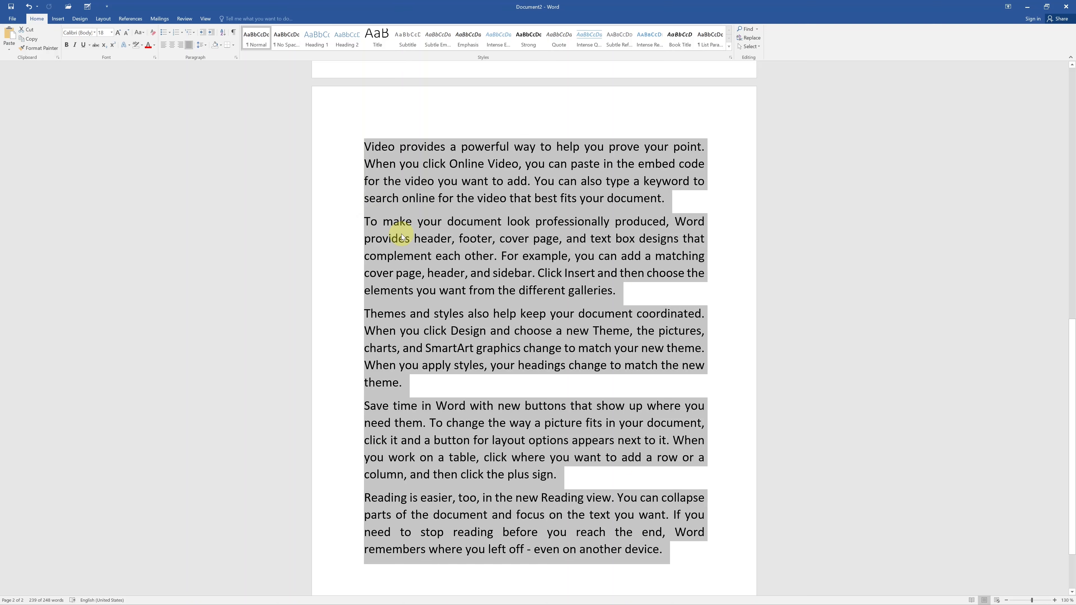
Try line spacings of 1.15, 1.5 and 3.0 on the selected paragraphs, finishing with 1.15.
{"action": "left_click", "coordinate": [205, 46]}
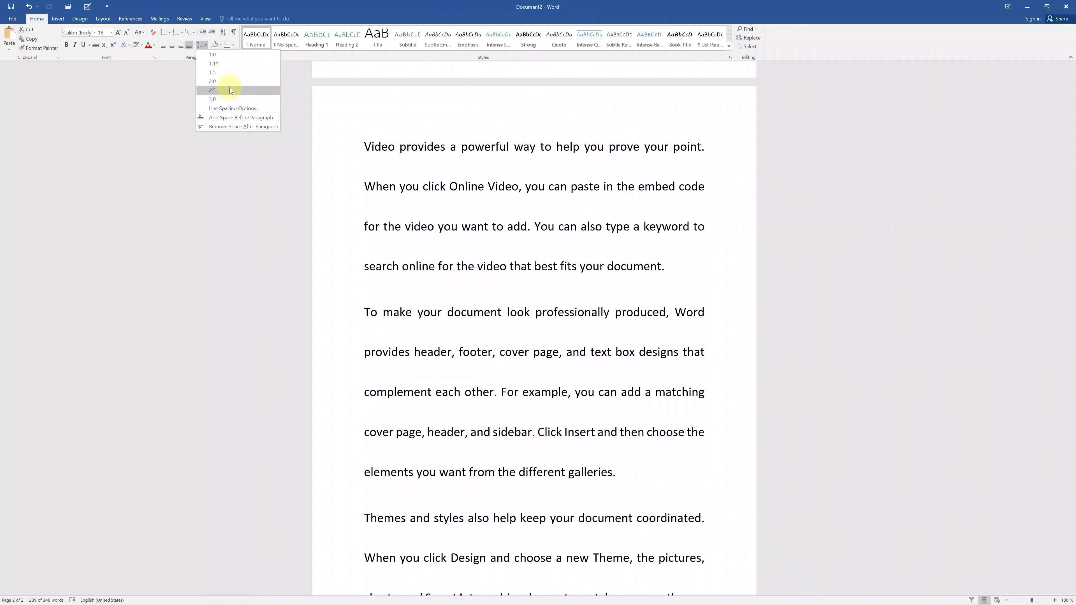
{"action": "left_click", "coordinate": [230, 72]}
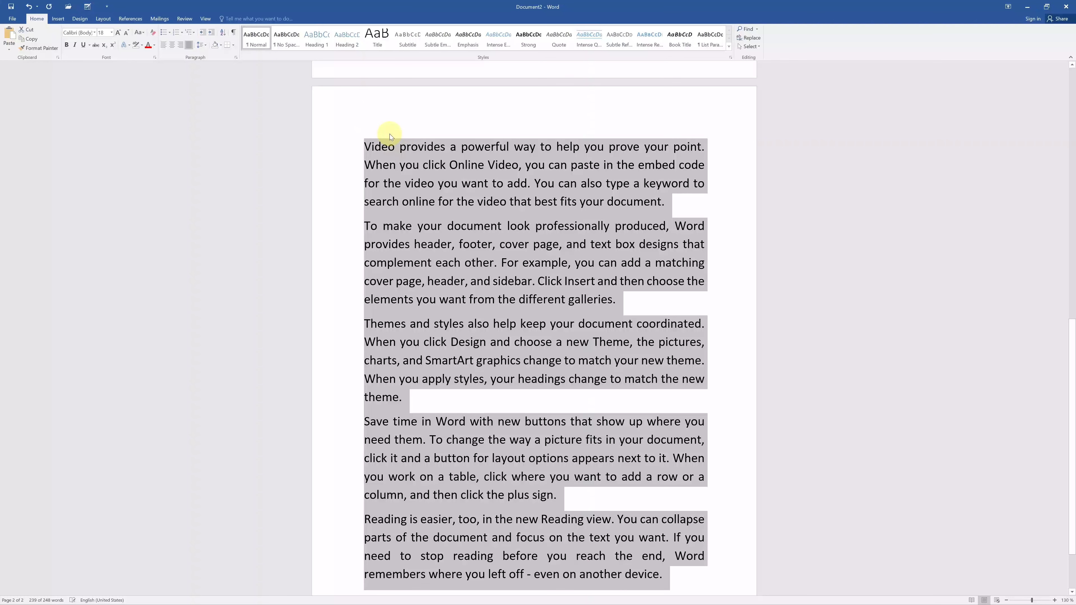
{"action": "left_click", "coordinate": [206, 44]}
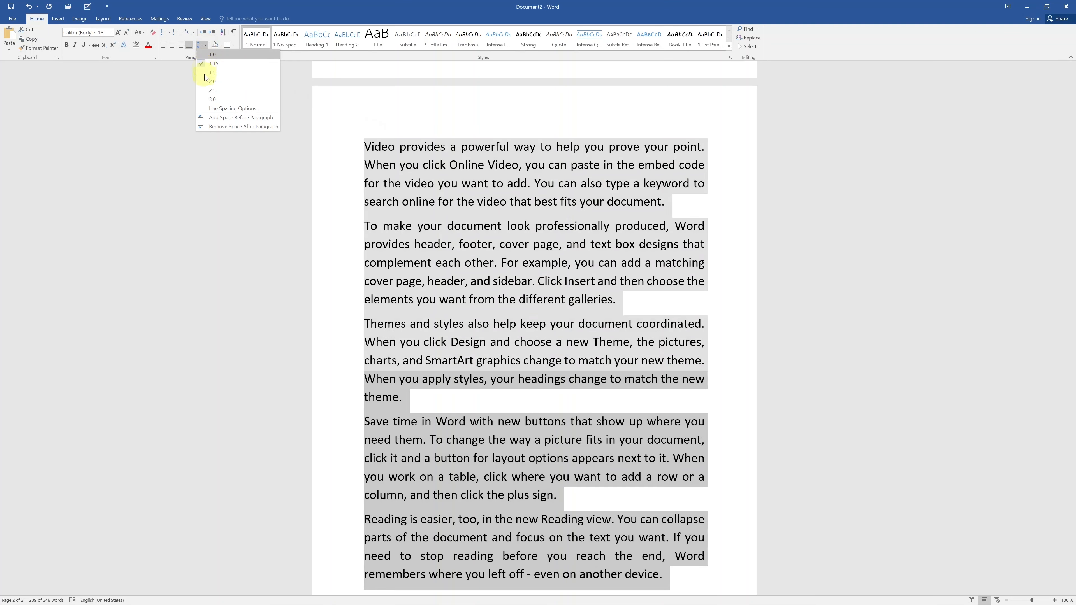
{"action": "left_click", "coordinate": [205, 73]}
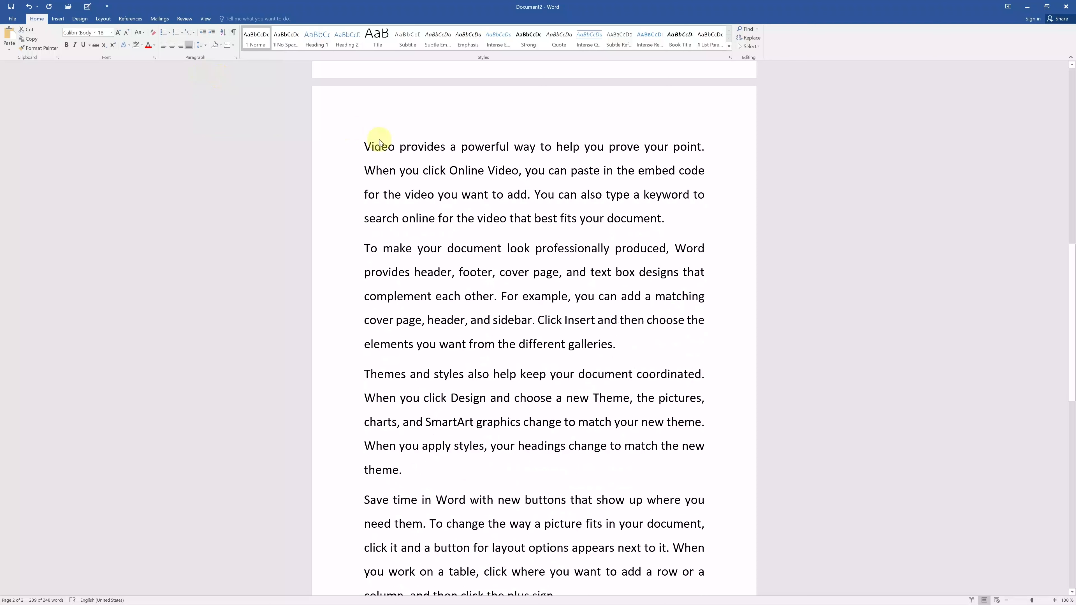
{"action": "left_click", "coordinate": [201, 44]}
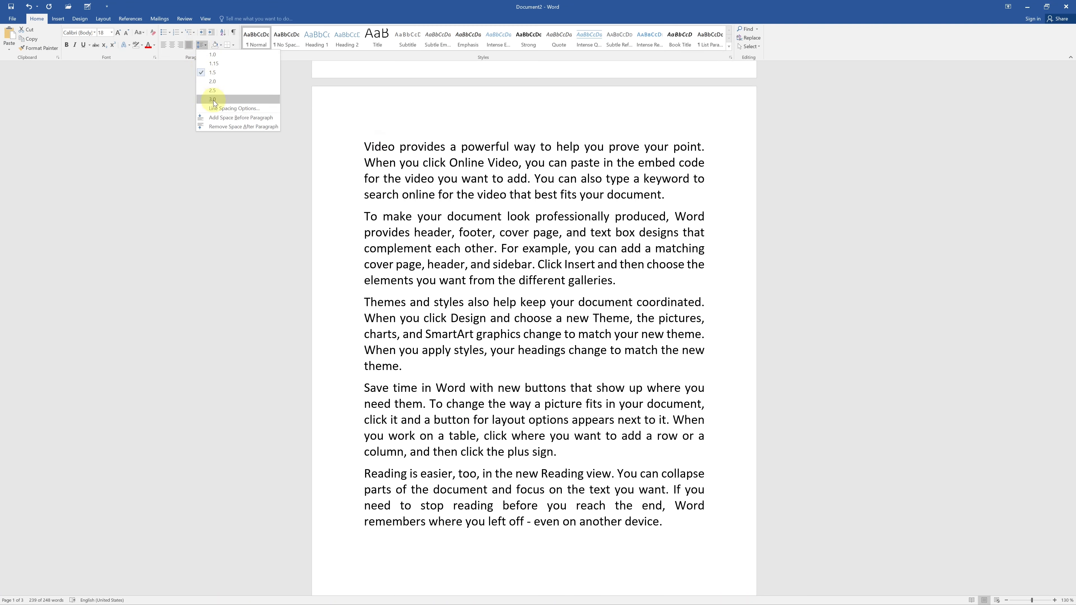
{"action": "left_click", "coordinate": [213, 99]}
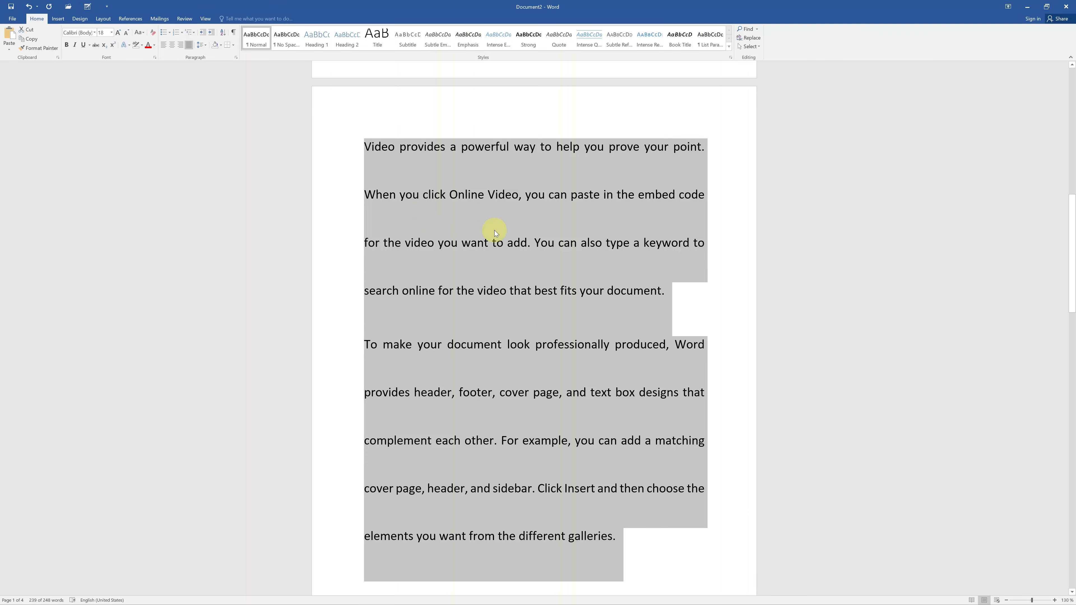
{"action": "left_click", "coordinate": [208, 46]}
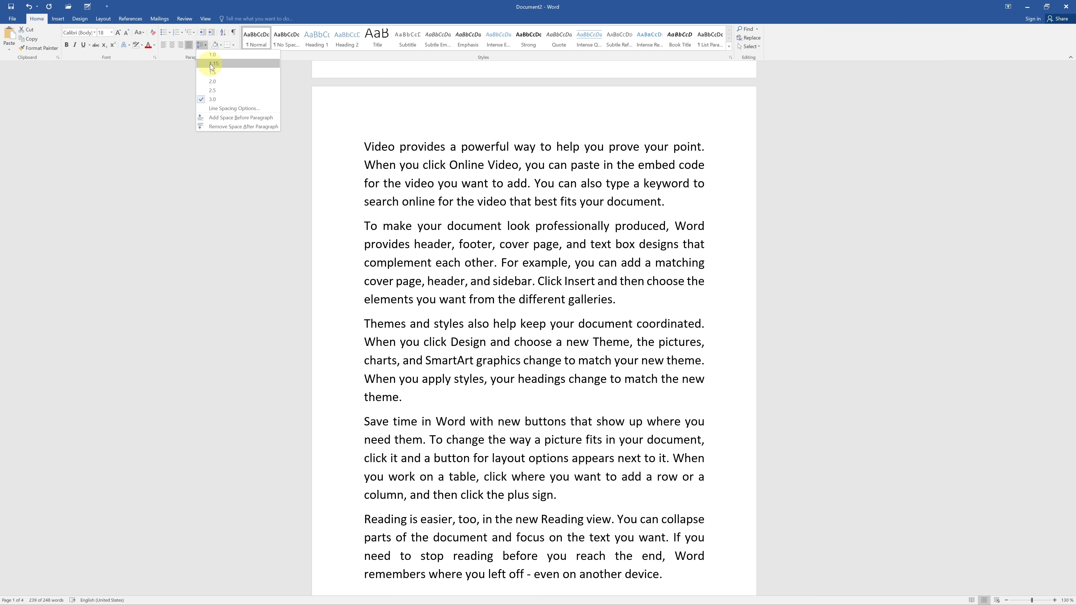
{"action": "left_click", "coordinate": [212, 63]}
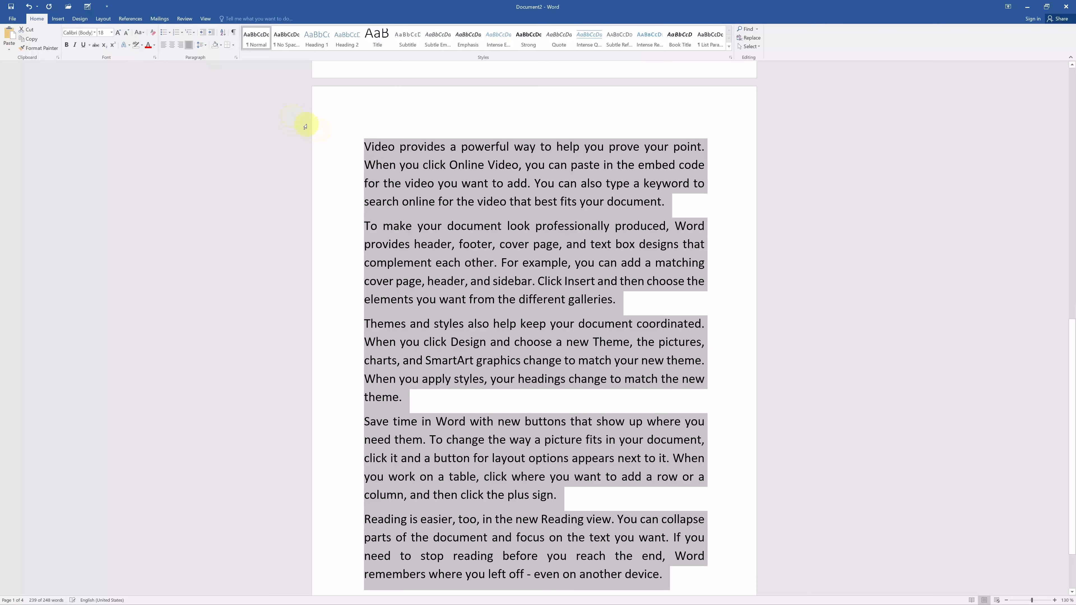
Remove the space after the selected paragraphs and set their After spacing to Auto in the paragraph settings.
{"action": "left_click", "coordinate": [203, 45]}
{"action": "left_click", "coordinate": [228, 129]}
{"action": "left_click", "coordinate": [203, 45]}
{"action": "left_click", "coordinate": [228, 110]}
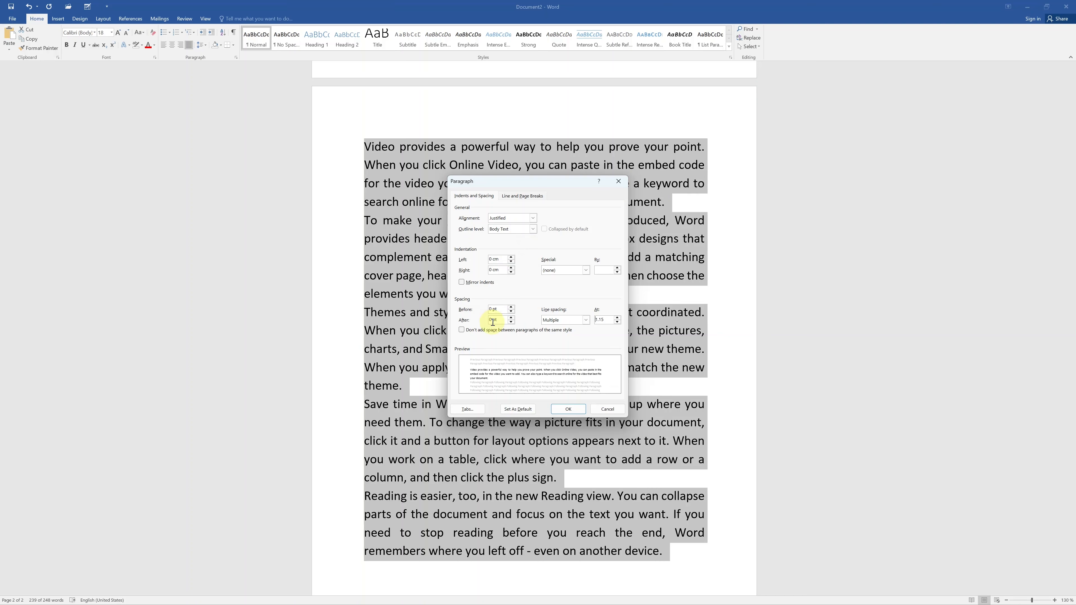
{"action": "left_click", "coordinate": [512, 318]}
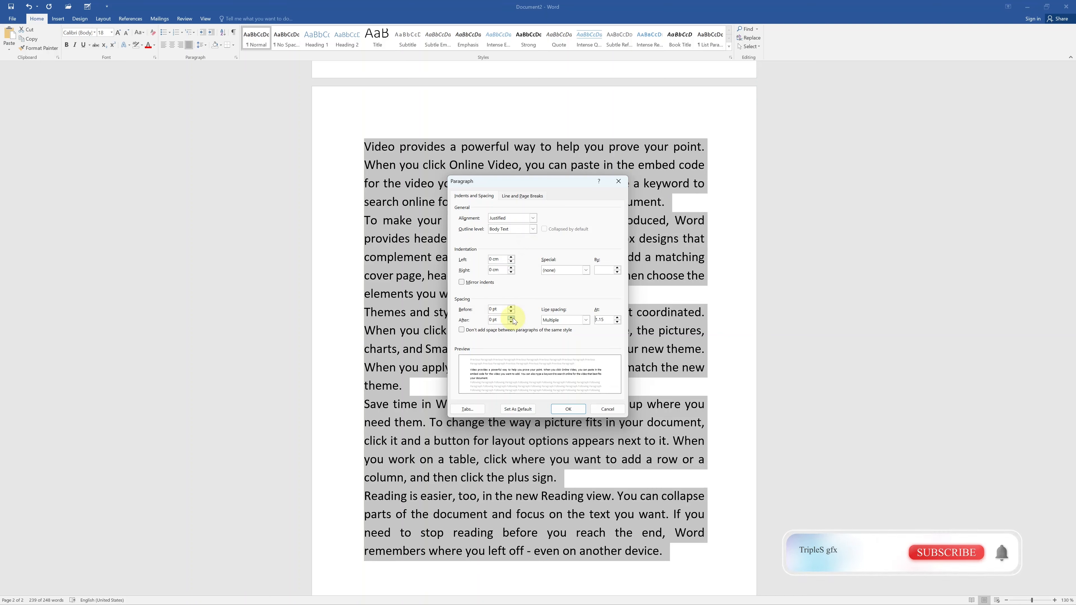
{"action": "left_click", "coordinate": [512, 322]}
{"action": "left_click", "coordinate": [512, 322]}
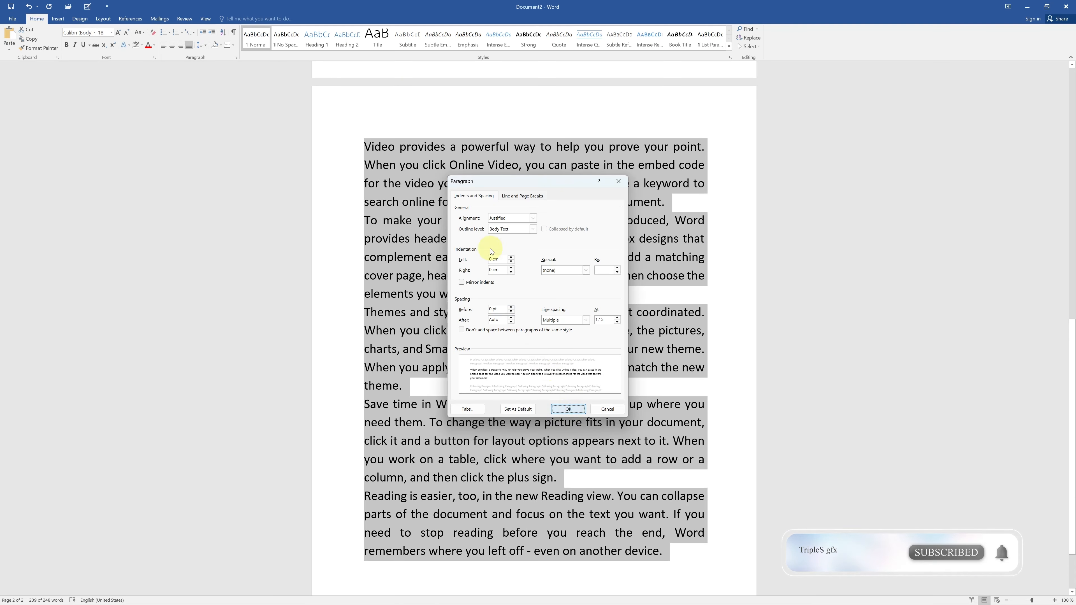
{"action": "key", "text": "Return"}
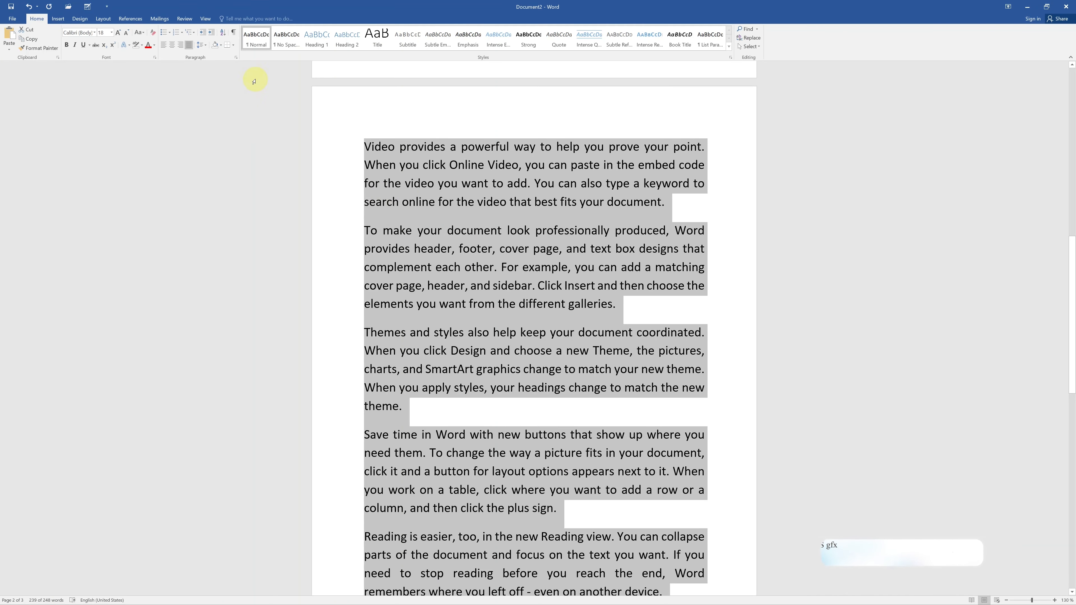
Set the selected paragraphs to 1.0 line spacing and remove the space after each paragraph.
{"action": "left_click", "coordinate": [202, 42]}
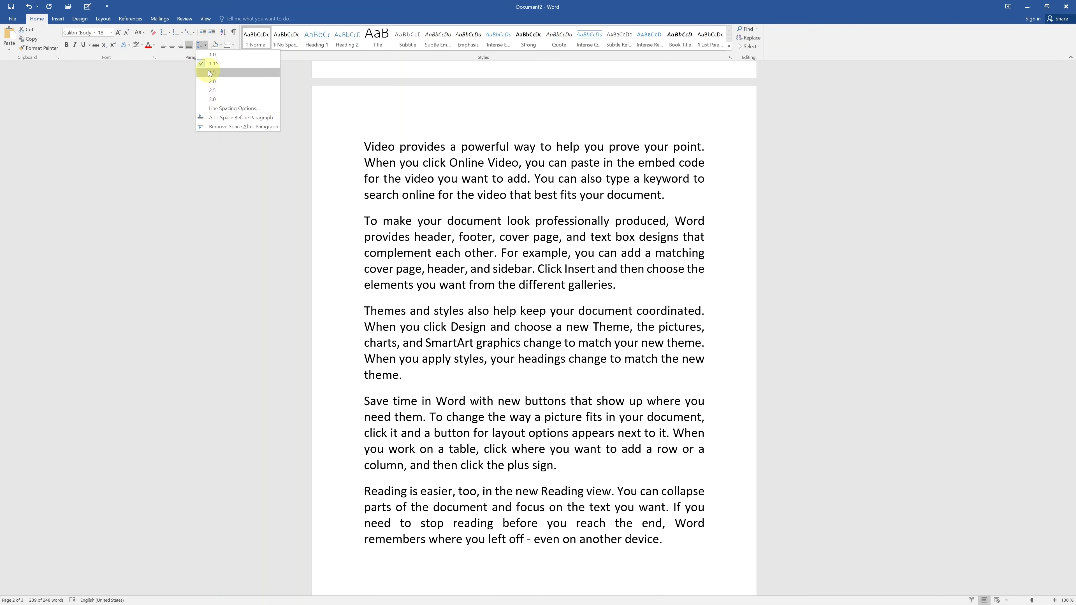
{"action": "left_click", "coordinate": [213, 63]}
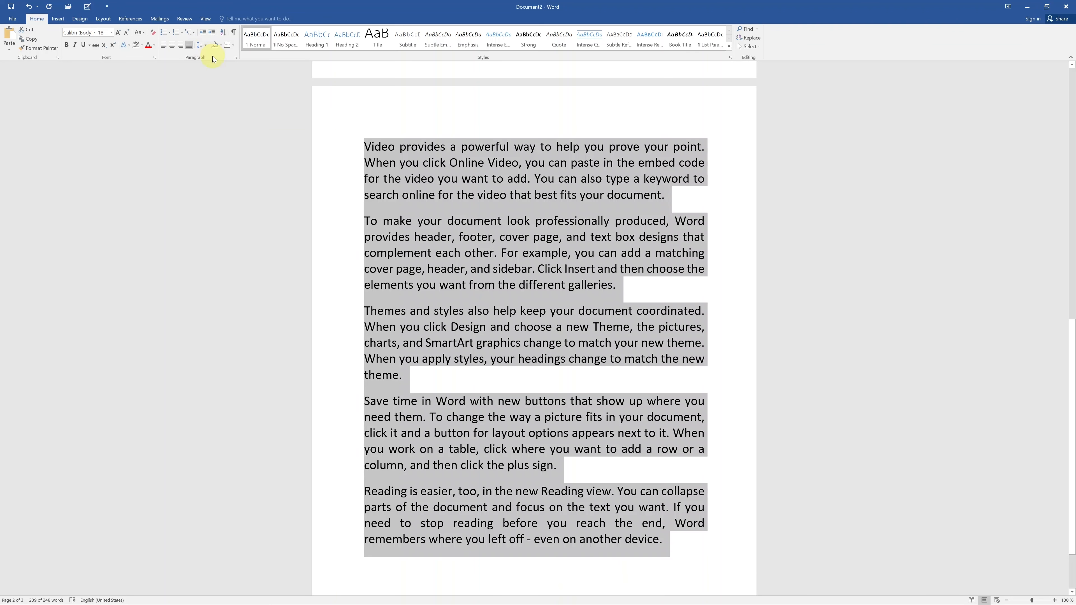
{"action": "left_click", "coordinate": [205, 45]}
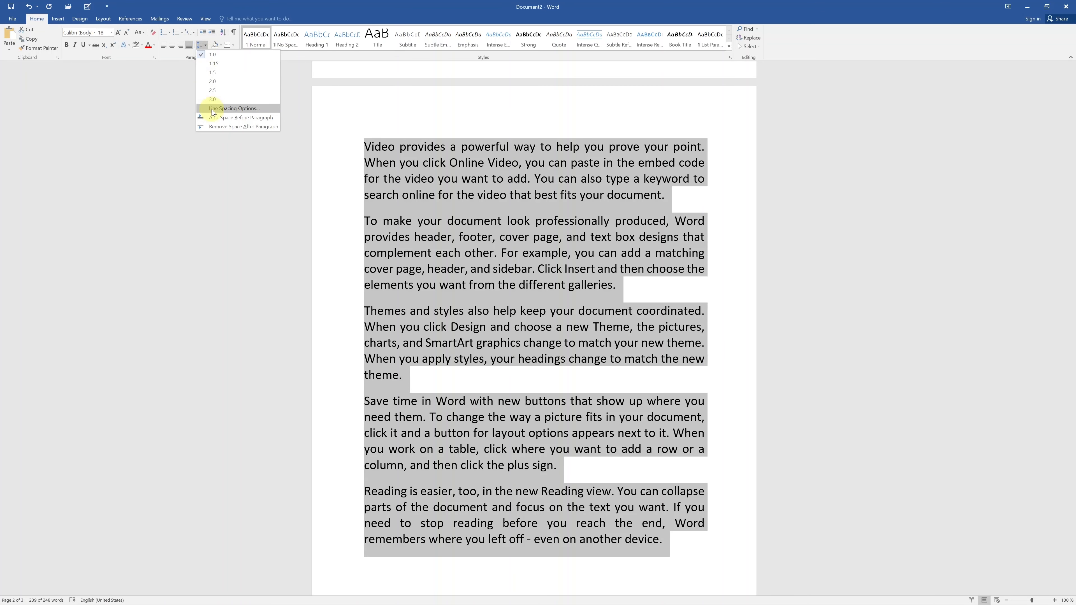
{"action": "left_click", "coordinate": [217, 127]}
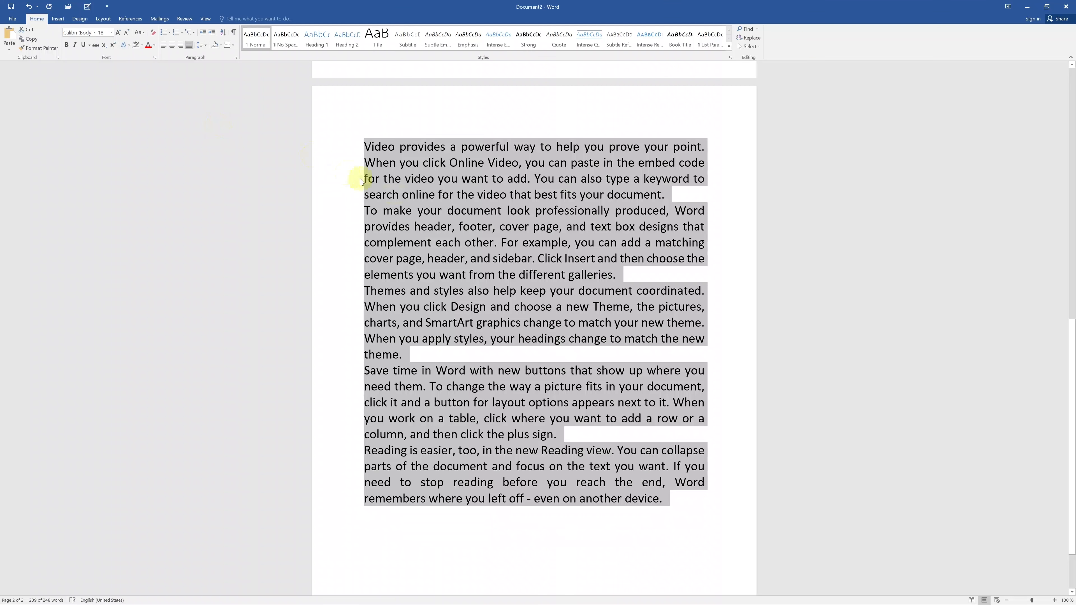
{"action": "left_click", "coordinate": [409, 194]}
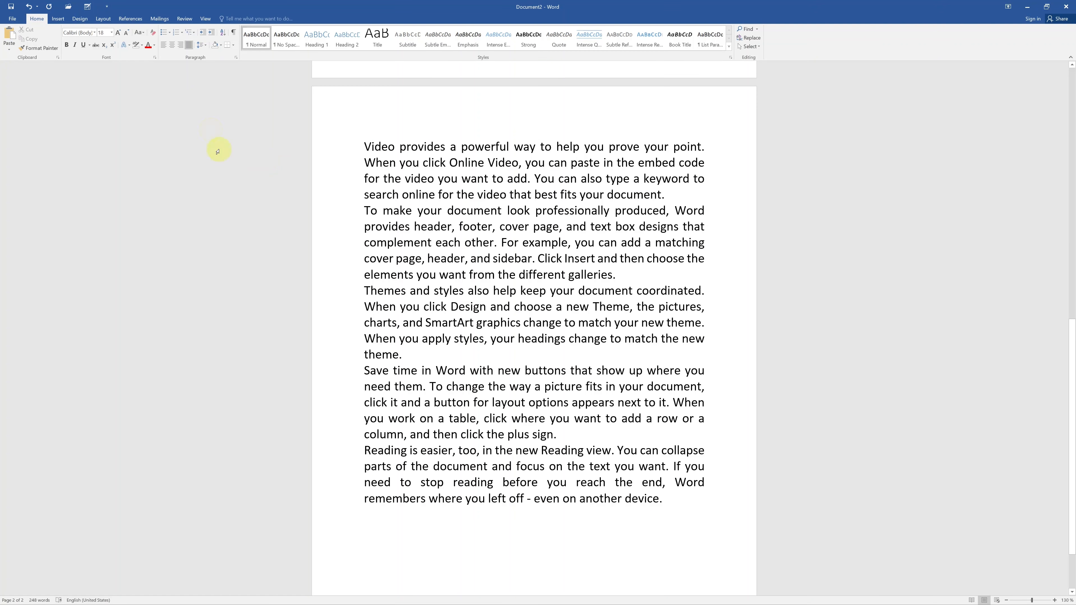
Start a bulleted list with four-diamond bullets below the last paragraph and enter "Orange" as its first item.
{"action": "left_click", "coordinate": [169, 33]}
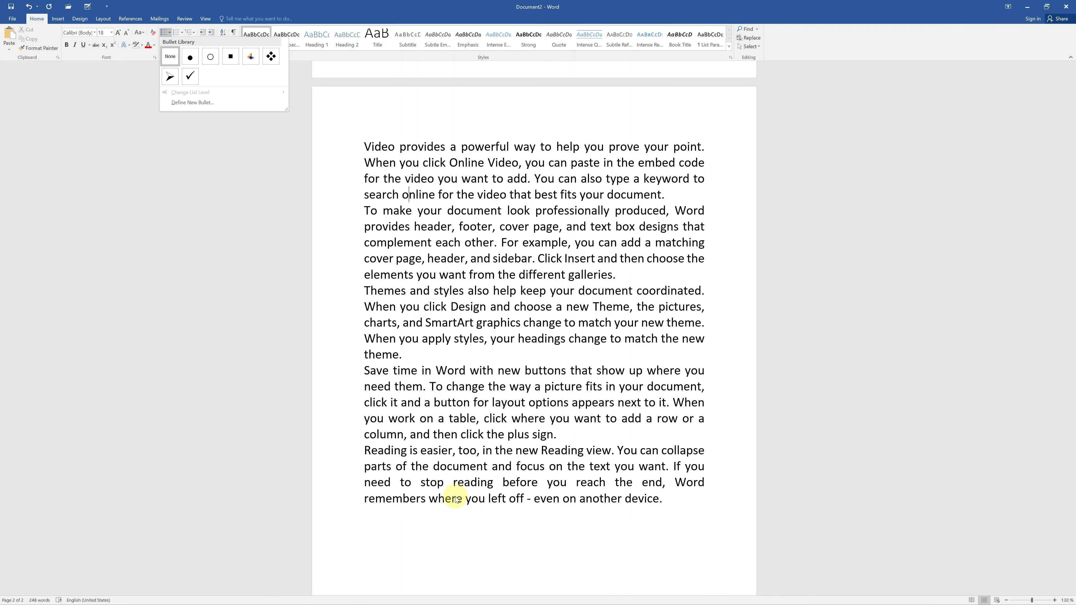
{"action": "left_click", "coordinate": [469, 505]}
{"action": "left_click", "coordinate": [689, 512]}
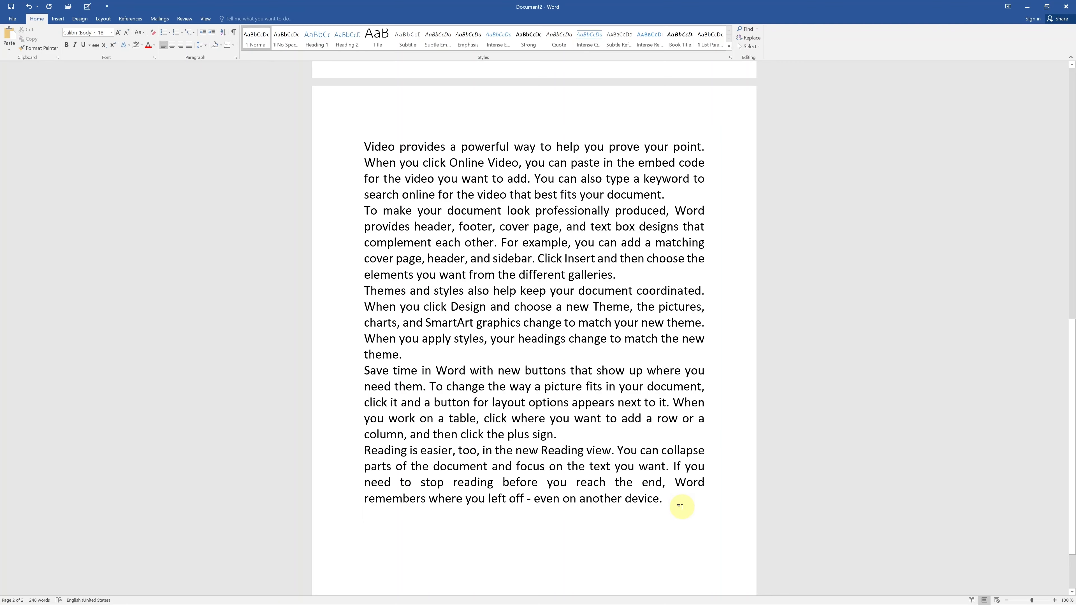
{"action": "key", "text": "Return"}
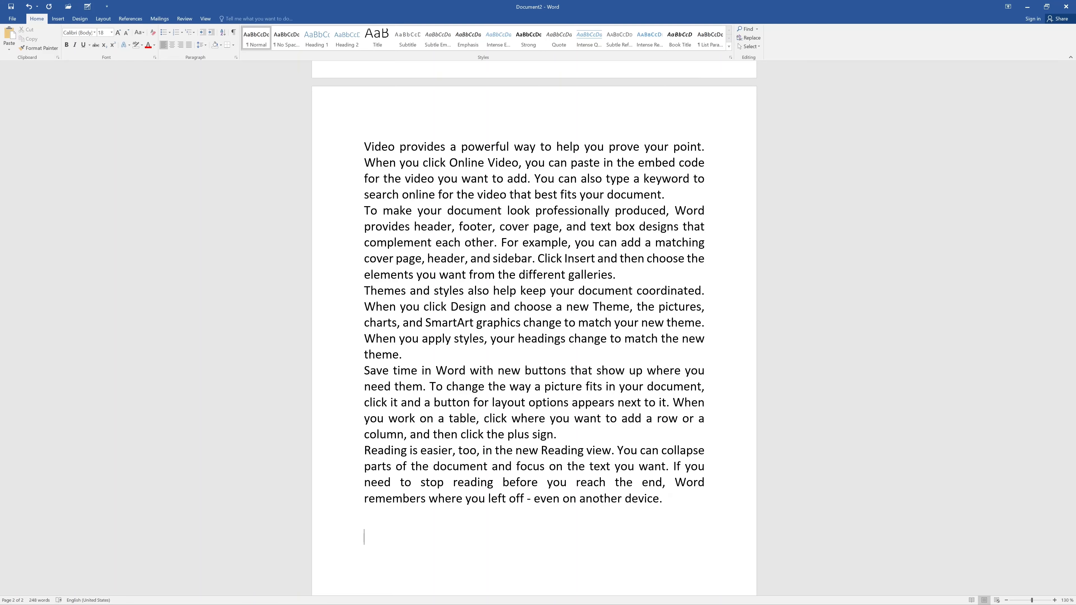
{"action": "type", "text": "o"}
{"action": "key", "text": "BackSpace"}
{"action": "left_click", "coordinate": [168, 31]}
{"action": "type", "text": "orange"}
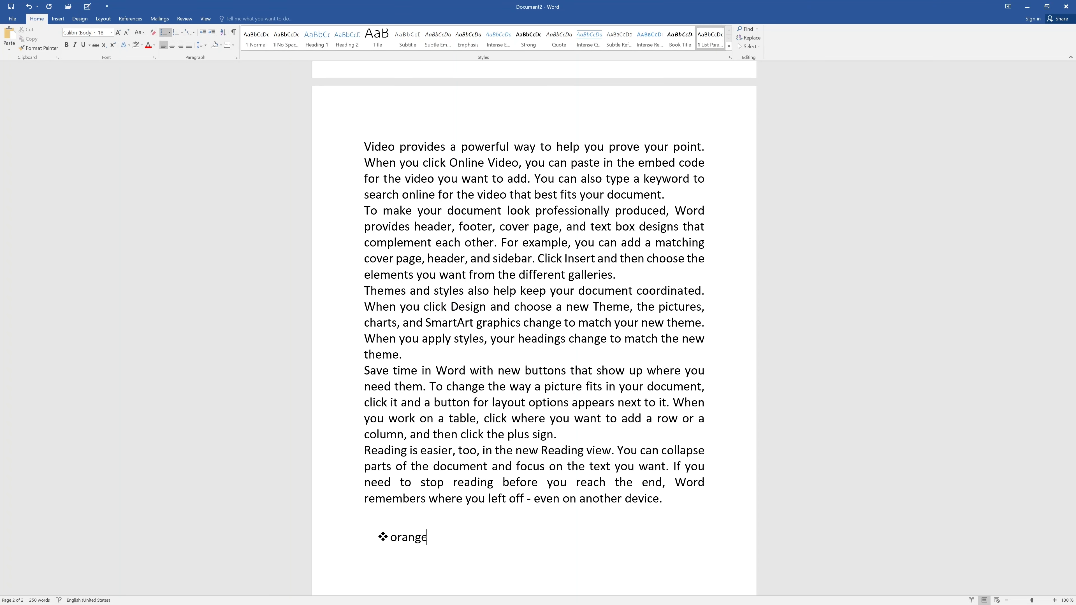
{"action": "key", "text": "Return"}
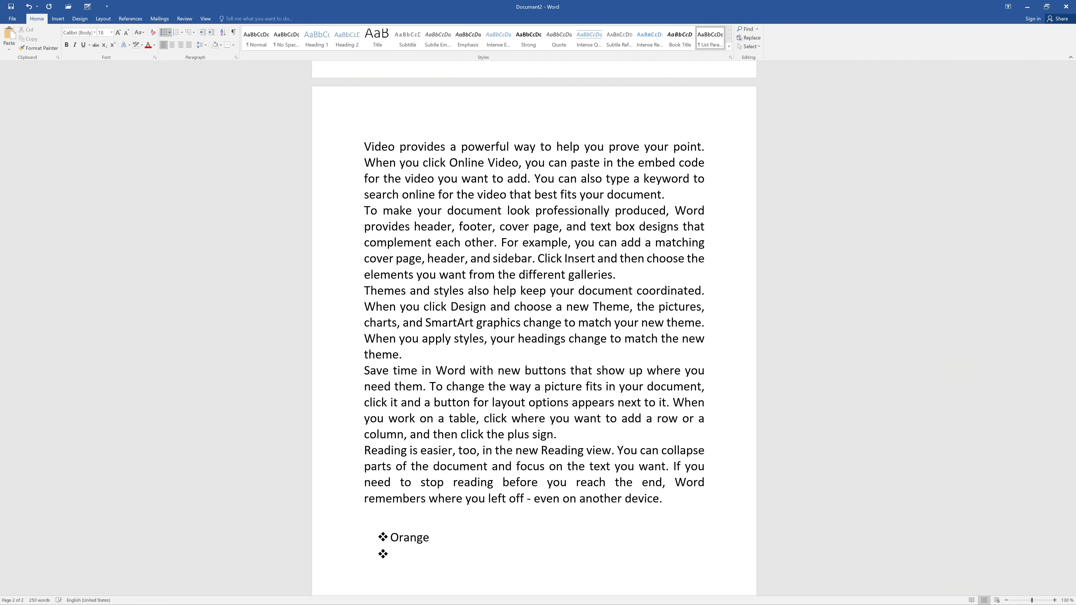